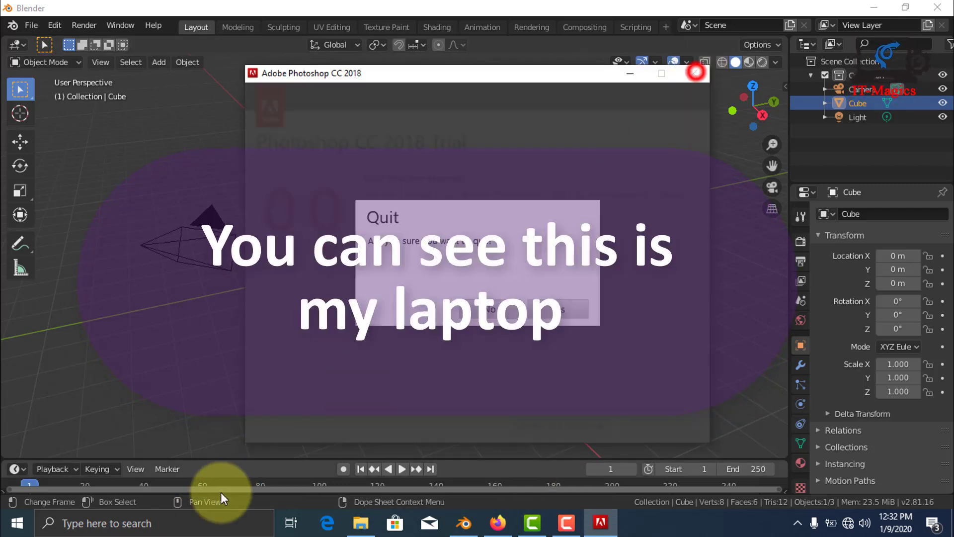
# Launch Adobe Photoshop from Windows search using 'phot'.
pyautogui.click(204, 523)
pyautogui.write('phot')
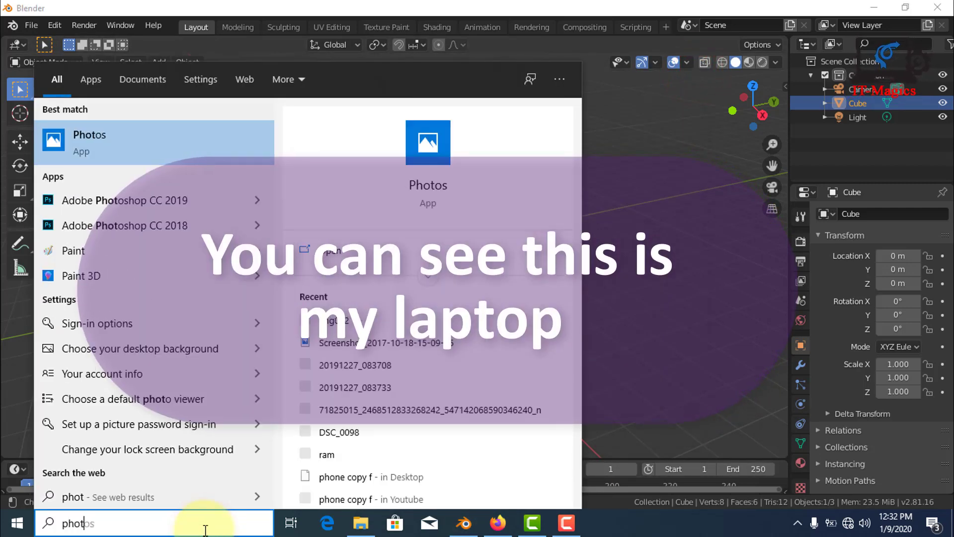
pyautogui.click(168, 204)
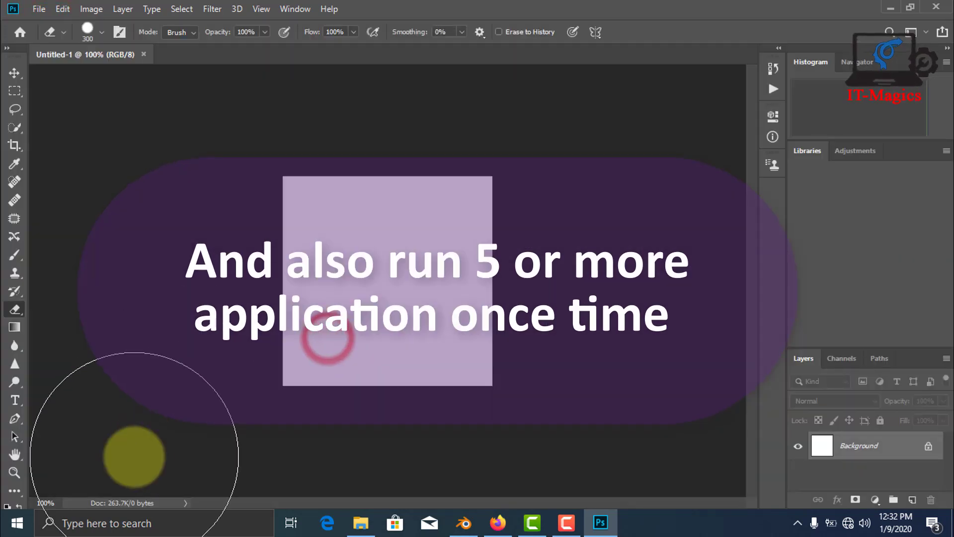
# Launch Android Studio from search, then return to the Blender window.
pyautogui.click(154, 527)
pyautogui.write('pre')
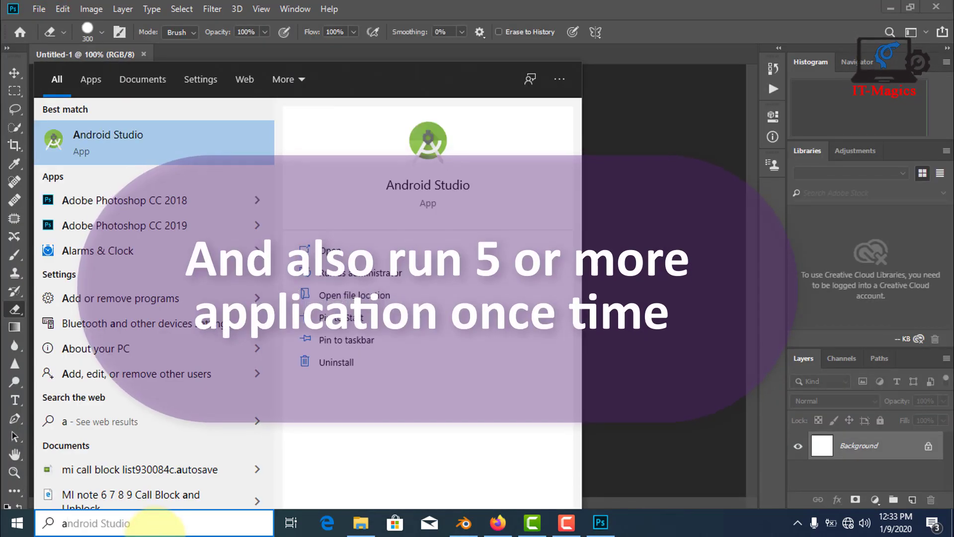
pyautogui.click(153, 142)
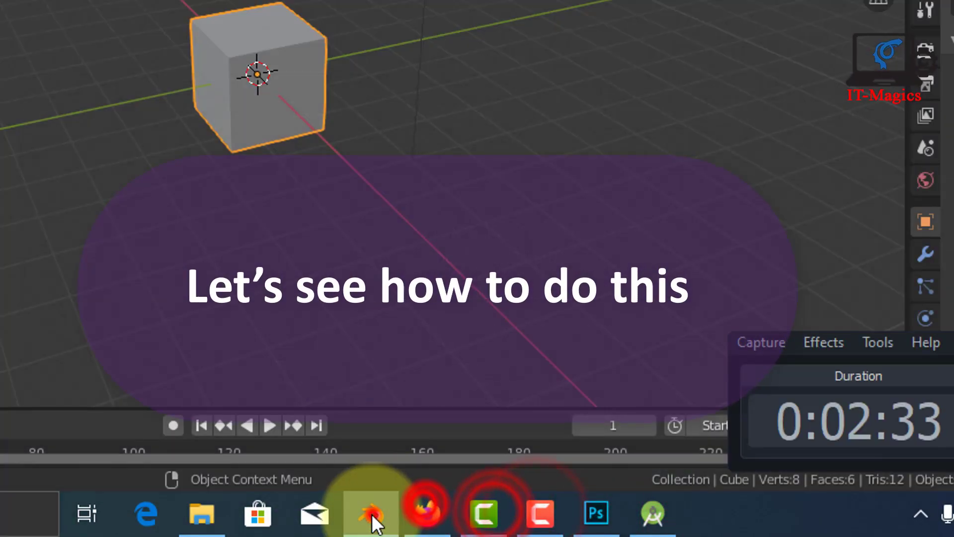
pyautogui.click(372, 514)
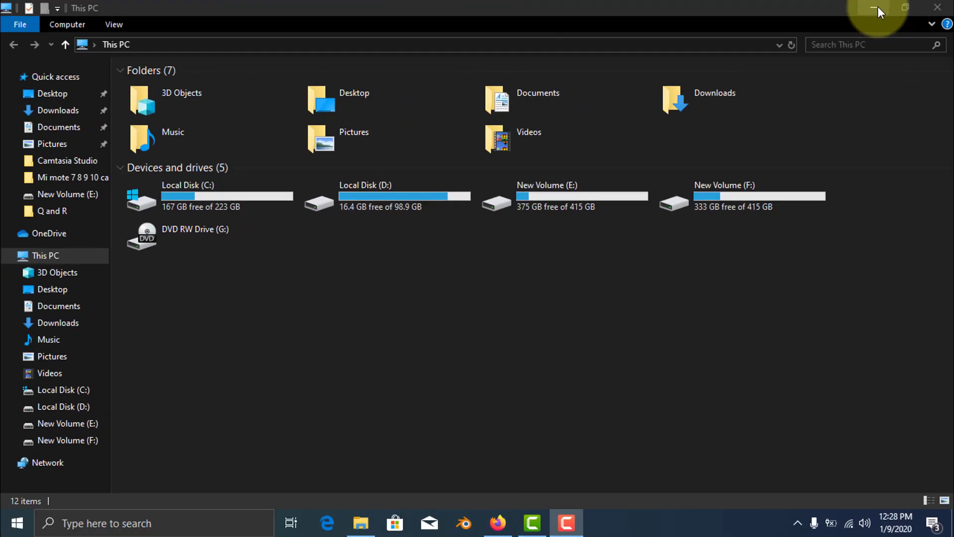
# Open This PC maximised, confirm Local Disk (C:) has 167 GB free of 223 GB, then minimise it.
pyautogui.click(876, 9)
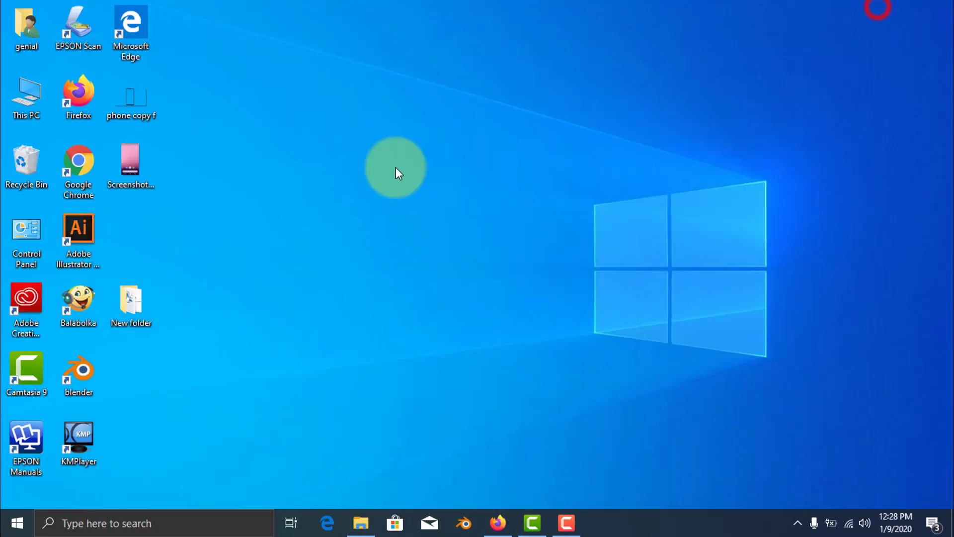
pyautogui.doubleClick(18, 95)
pyautogui.click(904, 58)
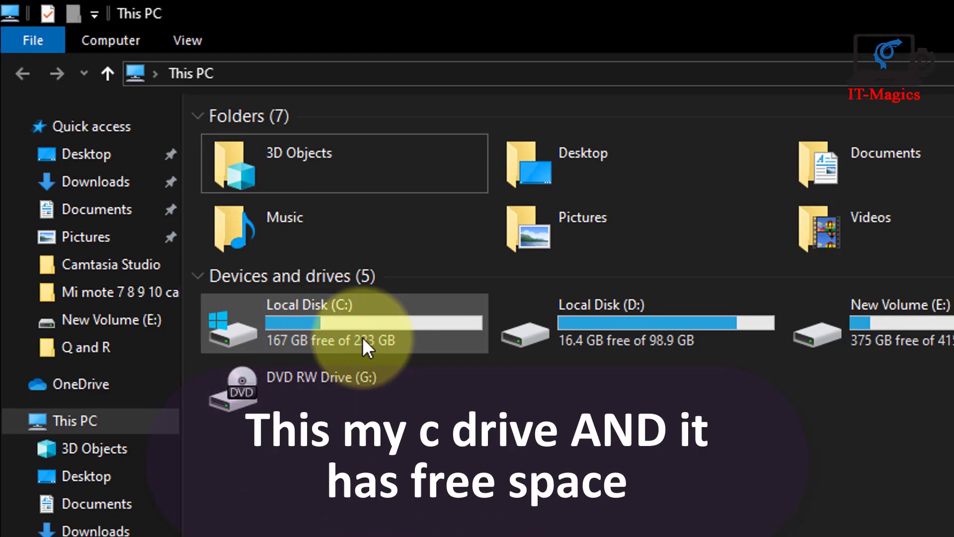
pyautogui.click(625, 490)
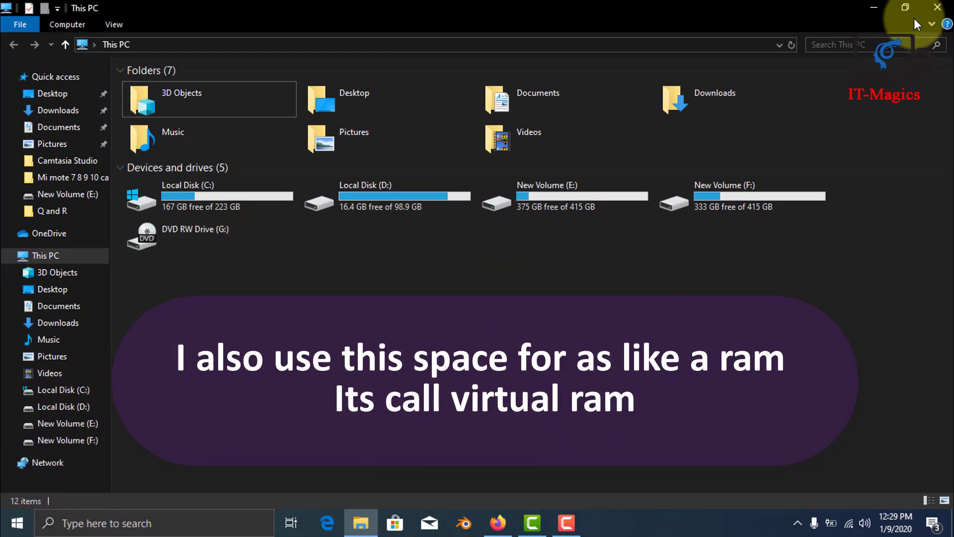
pyautogui.click(874, 9)
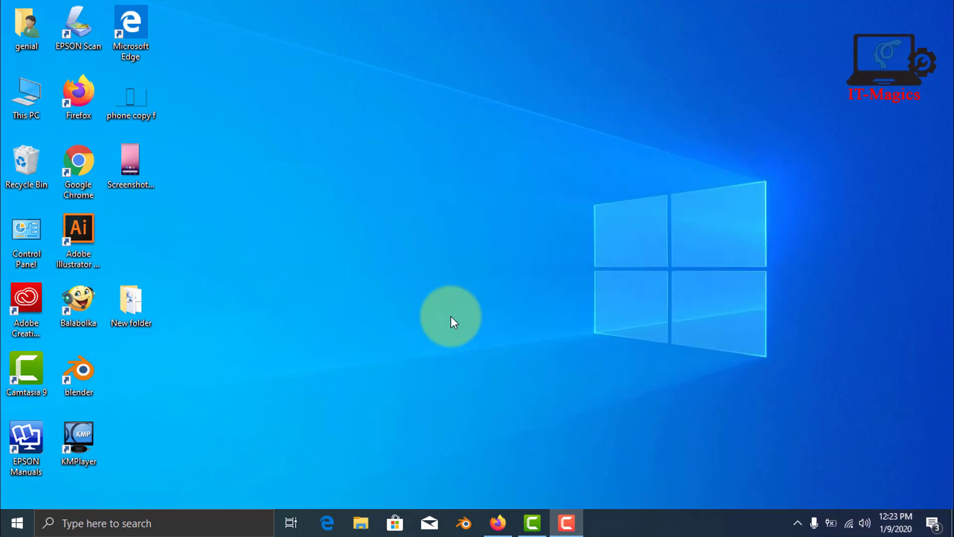
# Open This PC's Properties in the System window, then Advanced system settings.
pyautogui.rightClick(34, 97)
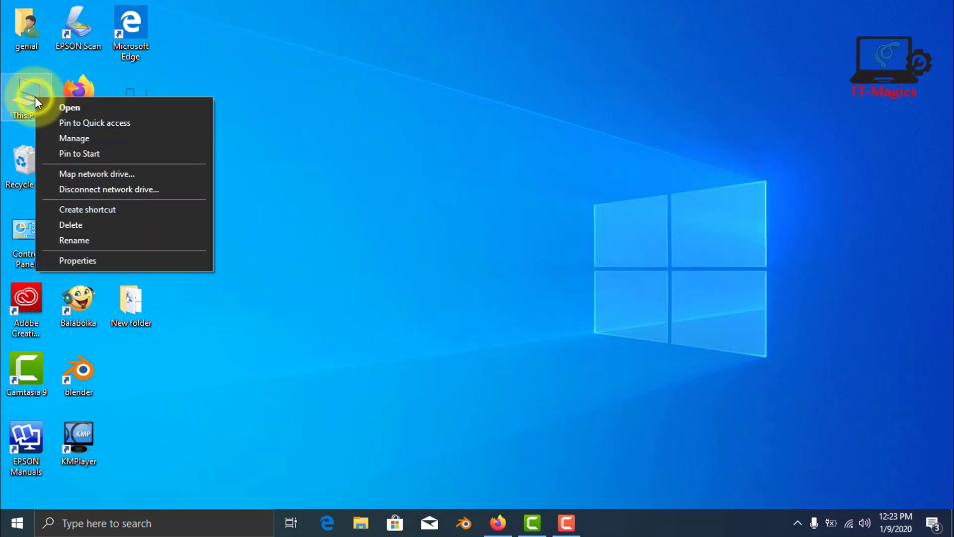
pyautogui.click(100, 260)
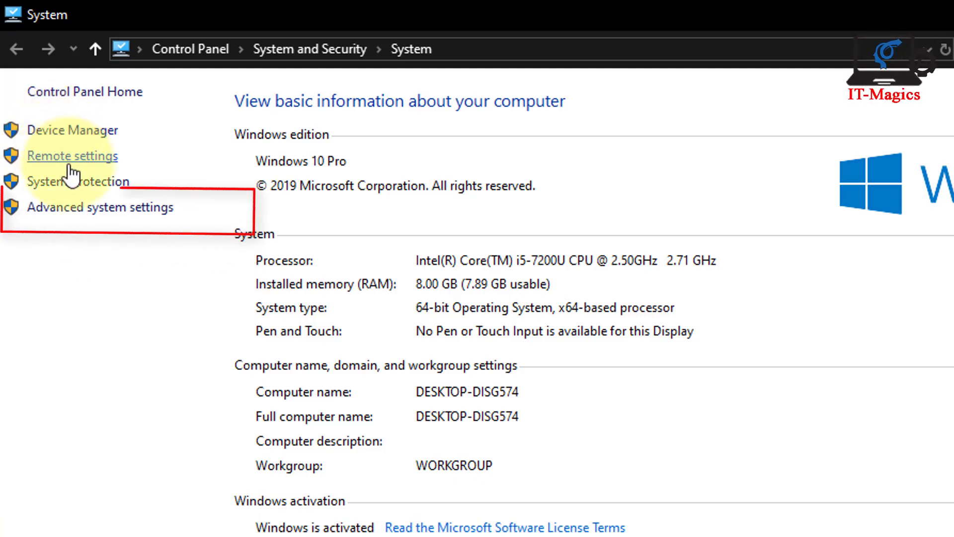
pyautogui.click(96, 209)
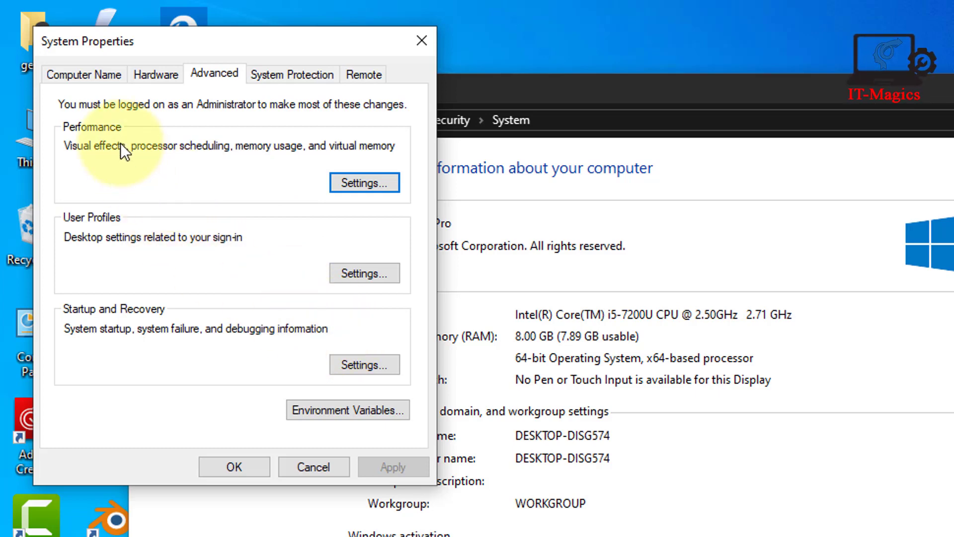
# Open Performance Options from the Advanced tab and view its Advanced page showing 3328 MB total.
pyautogui.click(66, 73)
pyautogui.click(158, 73)
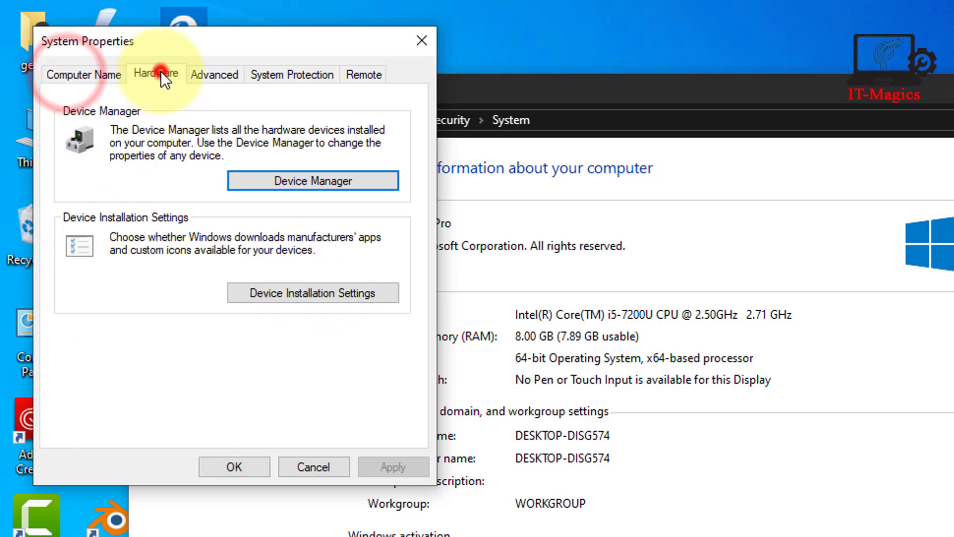
pyautogui.click(226, 77)
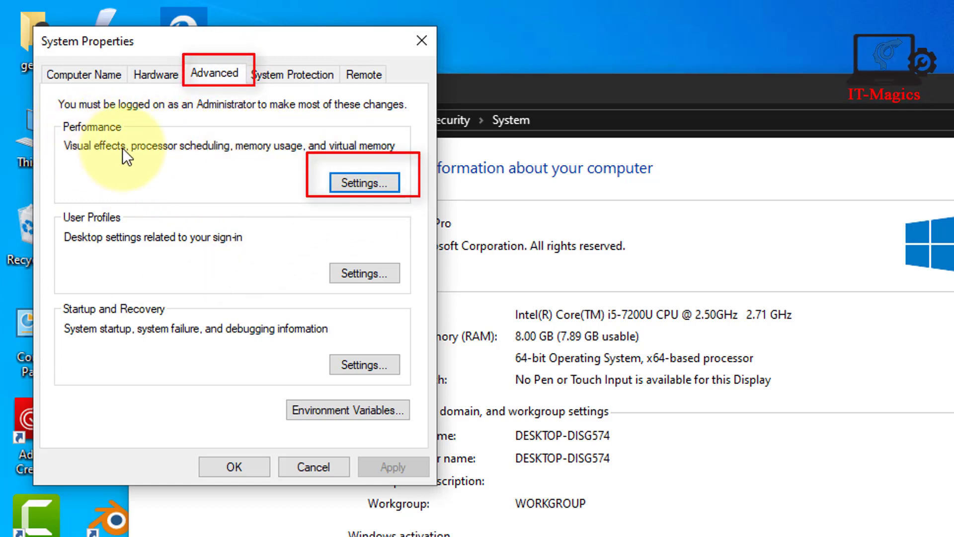
pyautogui.click(374, 182)
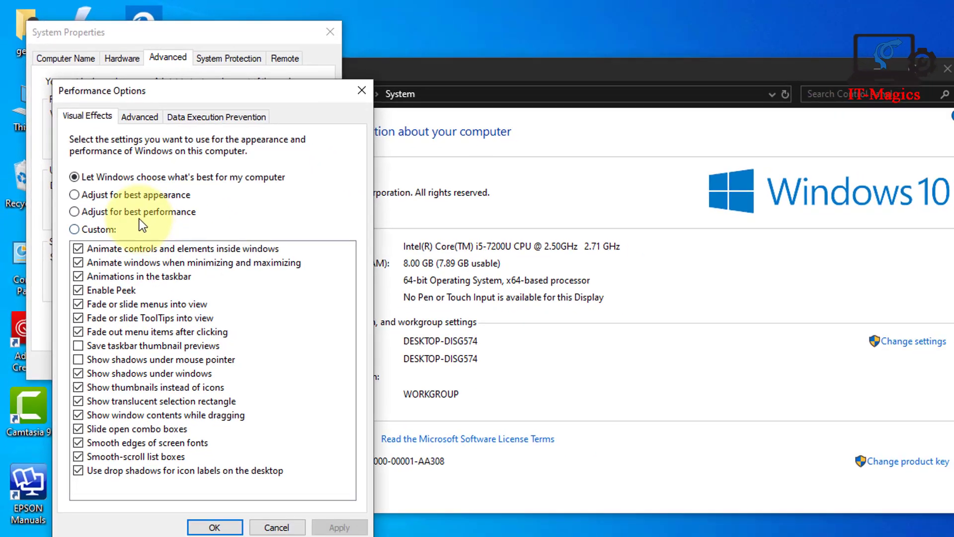
pyautogui.click(135, 113)
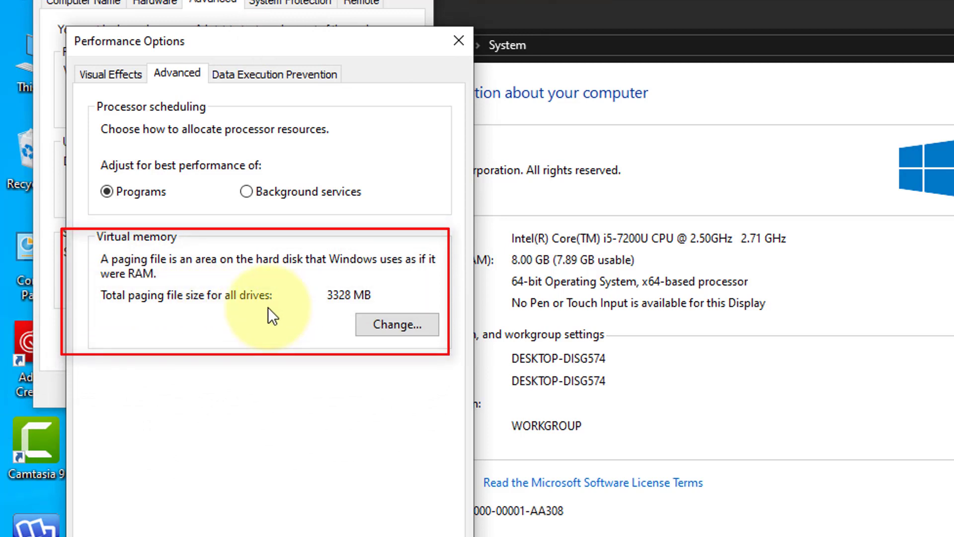
# In Virtual Memory, turn off automatic paging file size management for all drives.
pyautogui.click(396, 324)
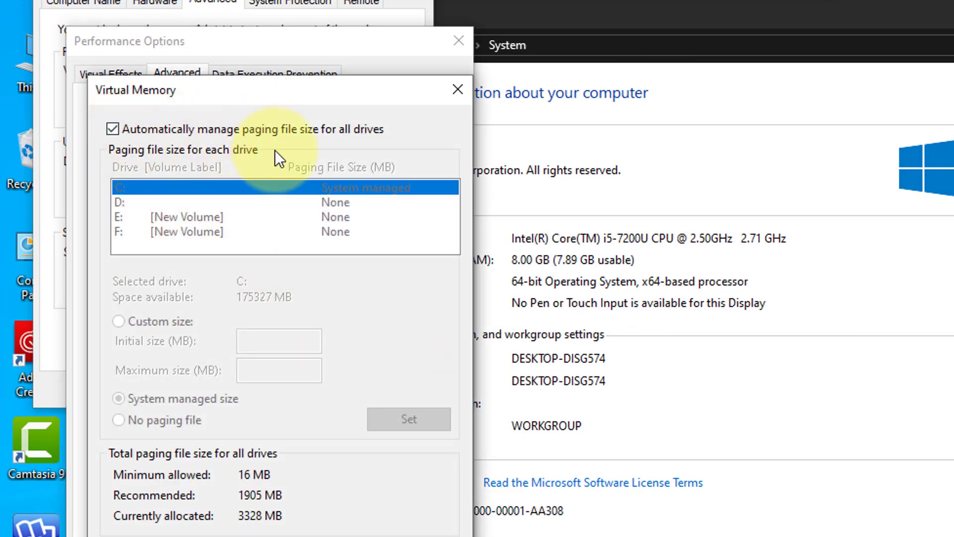
pyautogui.click(113, 129)
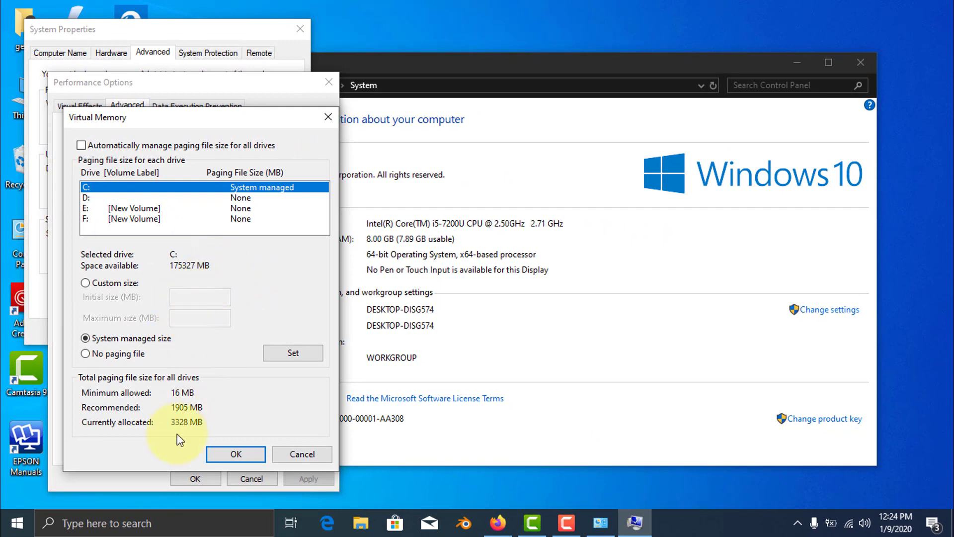
pyautogui.click(180, 520)
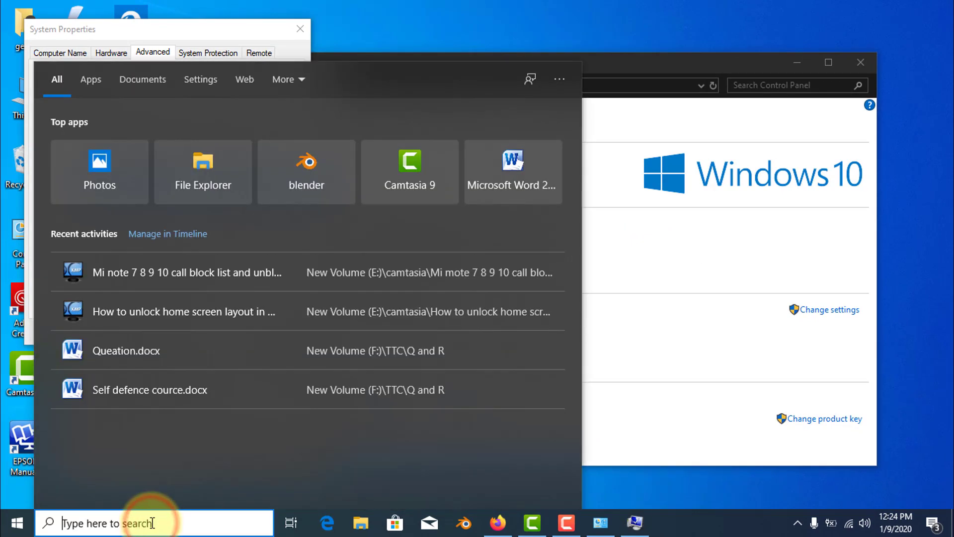
# Launch Calculator from Windows search and move its window right.
pyautogui.write('cc')
pyautogui.press('BackSpace')
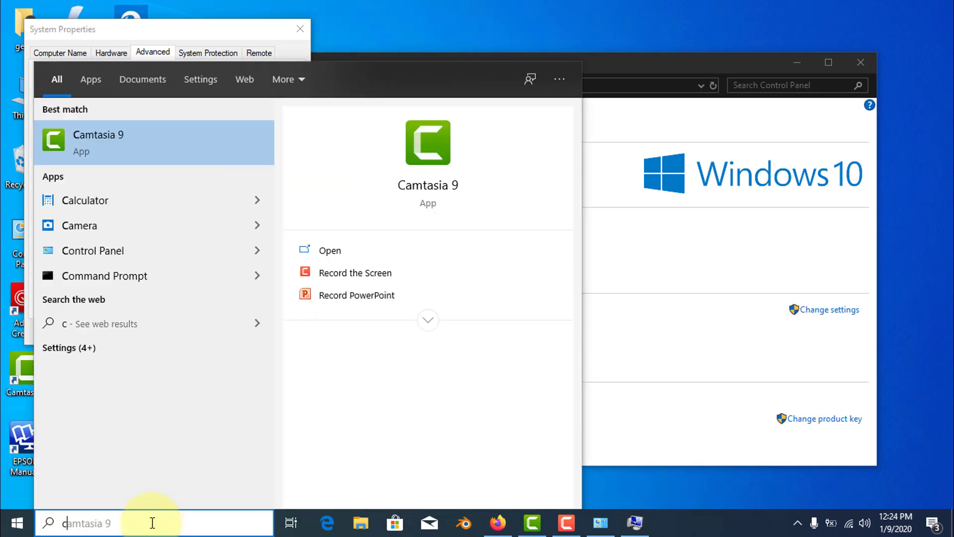
pyautogui.write('al')
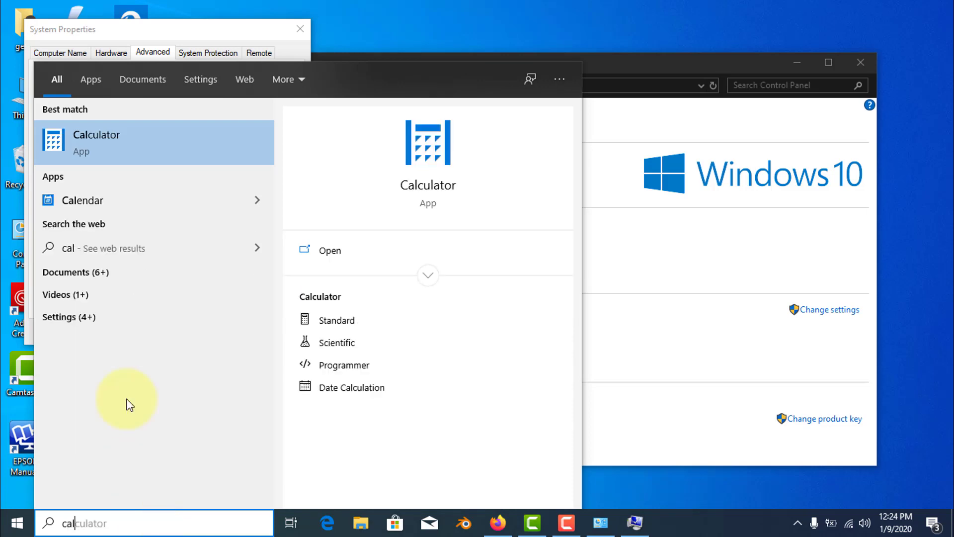
pyautogui.click(118, 148)
pyautogui.moveTo(175, 9); pyautogui.dragTo(445, 74)
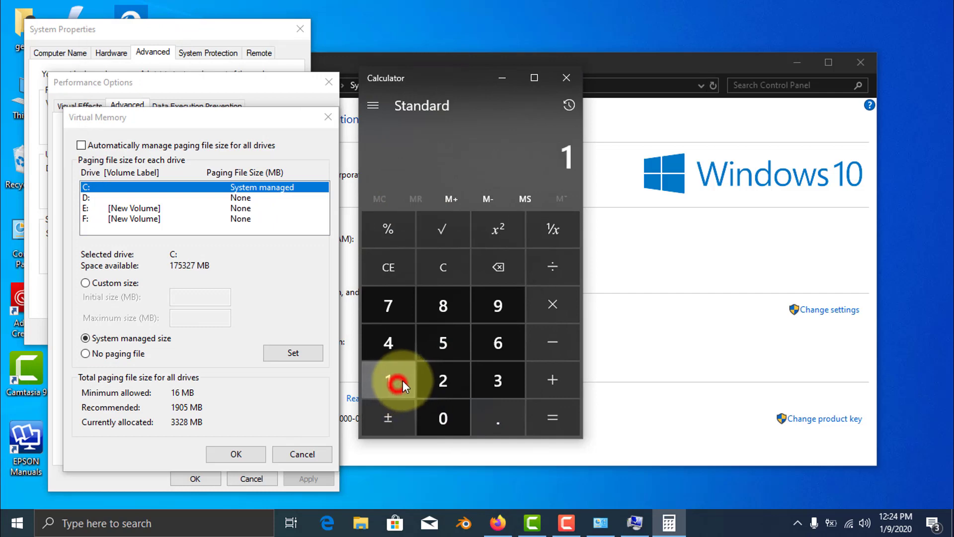
# Calculate 1024 × 8 to get 8192 MB.
pyautogui.click(442, 381)
pyautogui.click(388, 342)
pyautogui.click(552, 304)
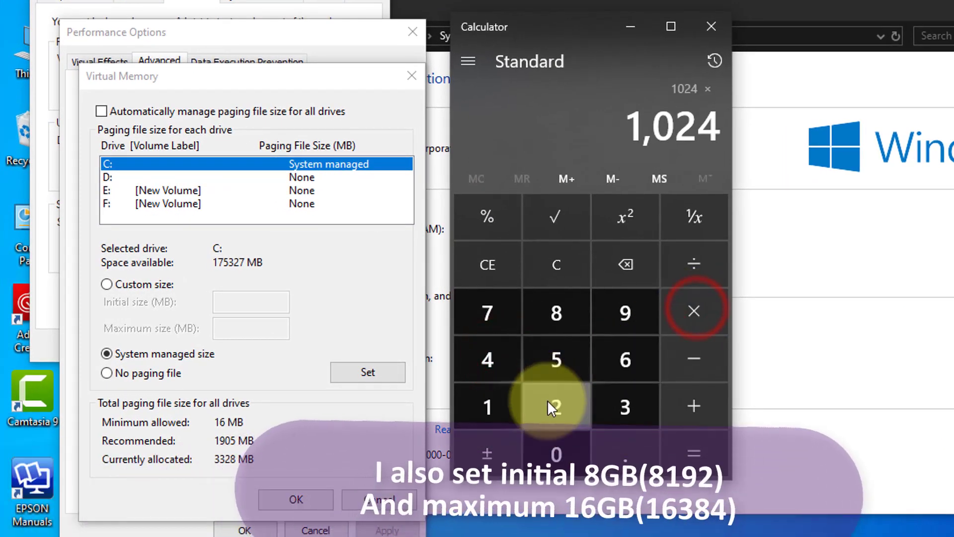
pyautogui.click(556, 313)
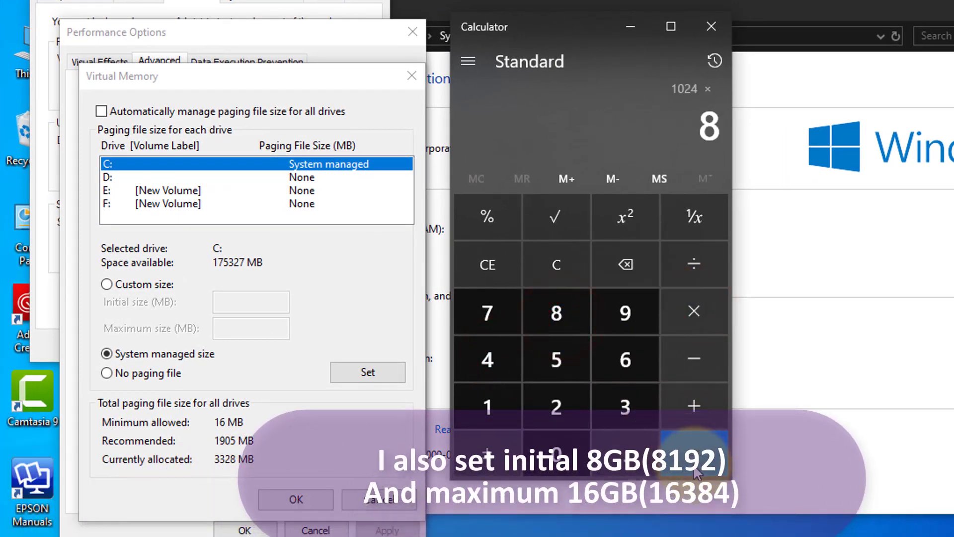
pyautogui.click(693, 452)
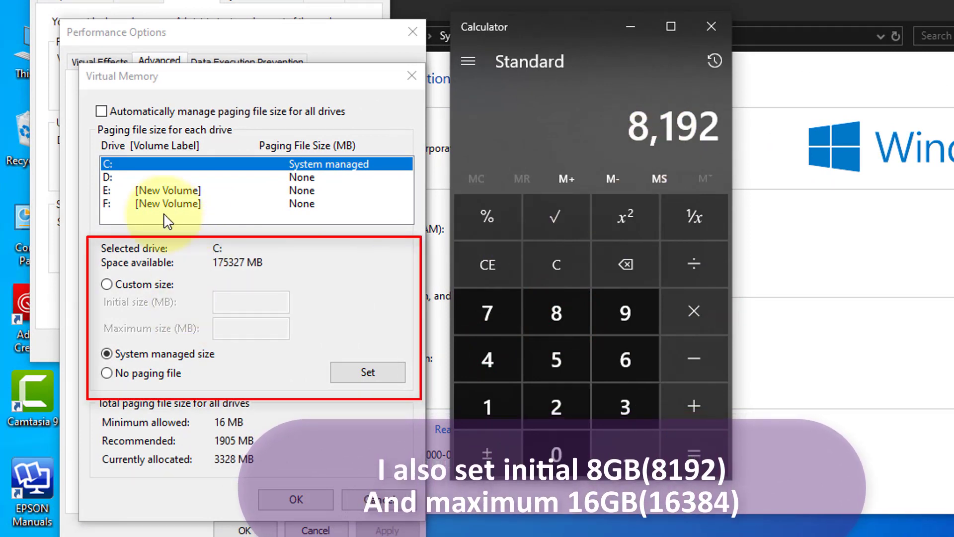
# Choose Custom size for drive C: and compute 8192 × 2 = 16,384 in Calculator.
pyautogui.click(107, 284)
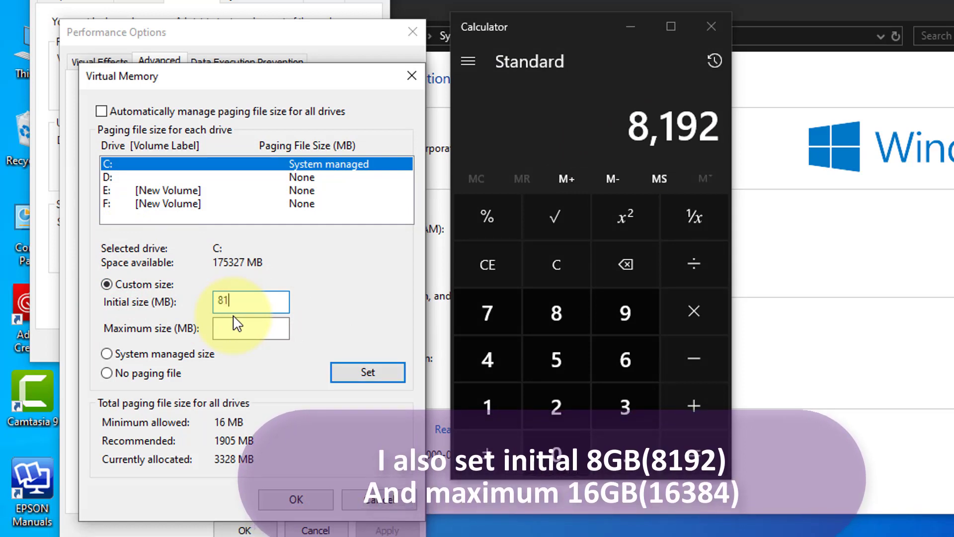
pyautogui.write('2')
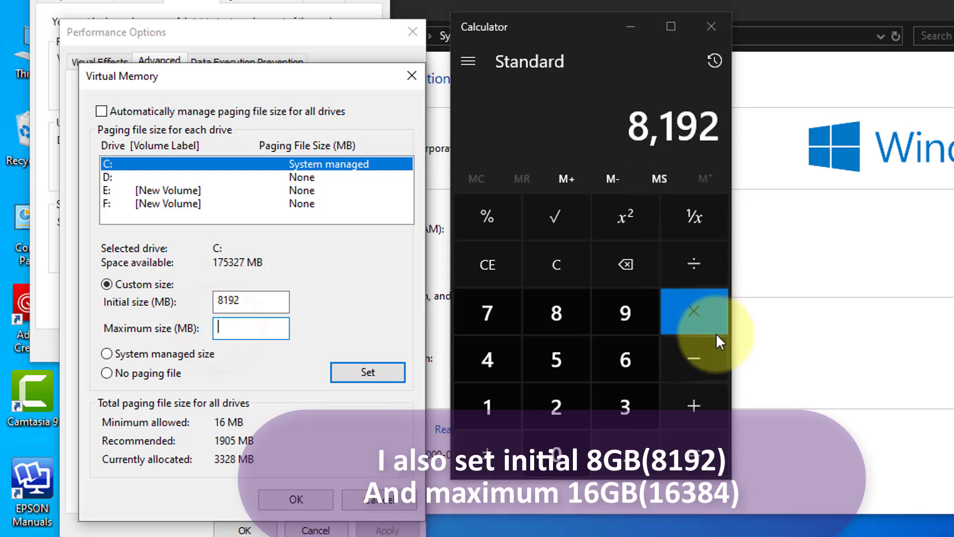
pyautogui.click(693, 311)
pyautogui.click(550, 417)
pyautogui.press('Return')
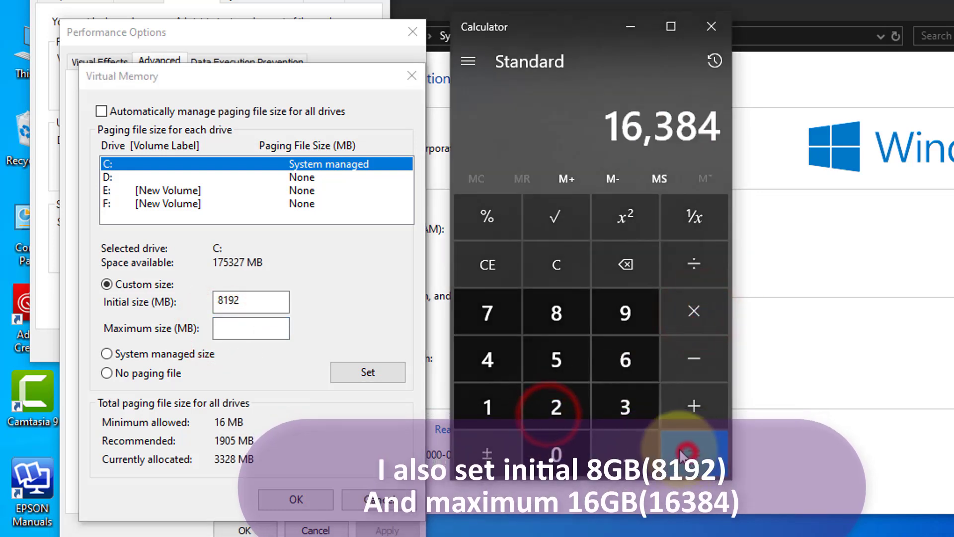
# Enter 16384 MB as the maximum size, apply the 8192–16384 range to C:, and confirm.
pyautogui.click(256, 331)
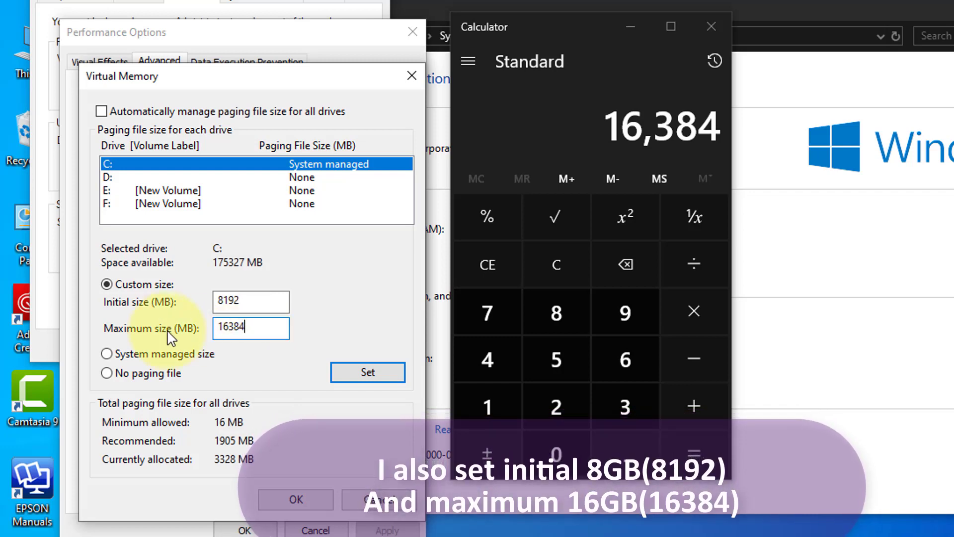
pyautogui.click(377, 378)
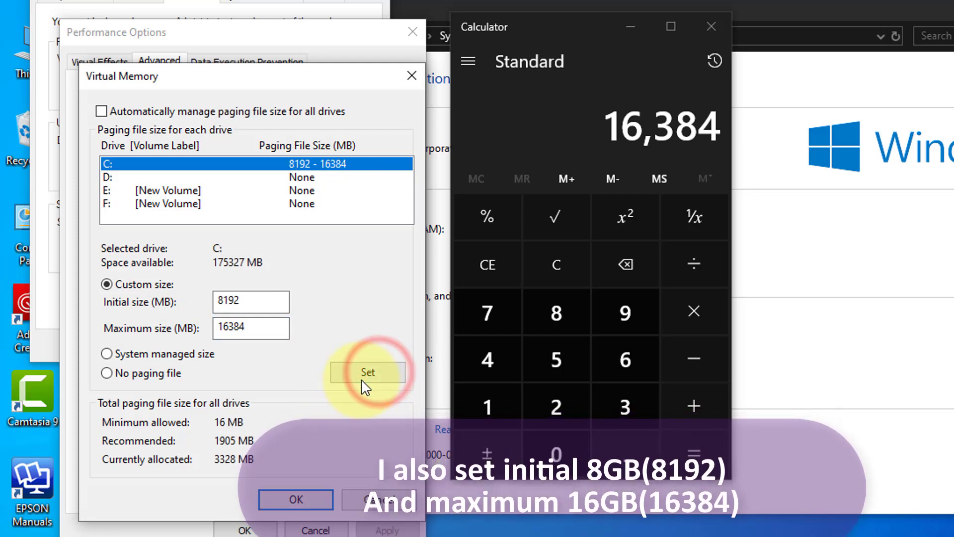
pyautogui.click(363, 374)
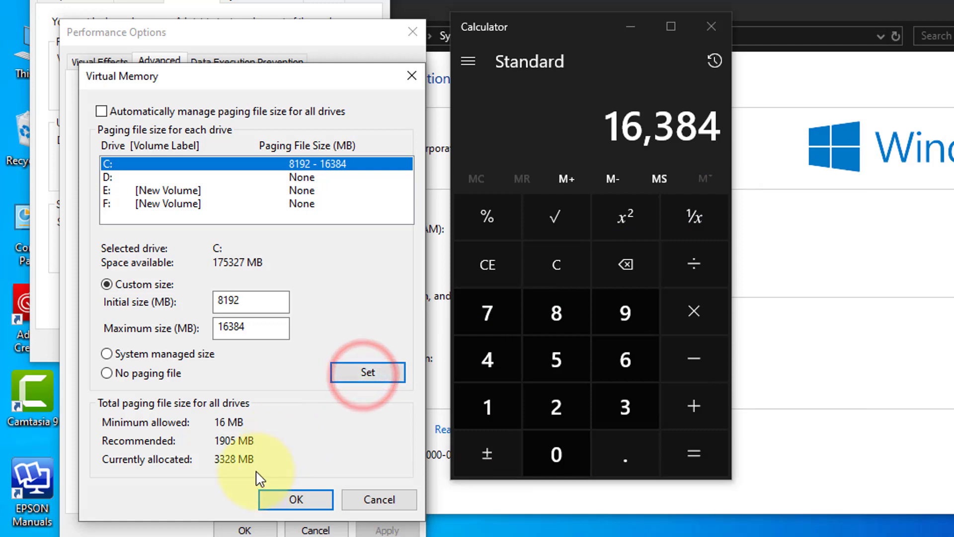
pyautogui.click(374, 374)
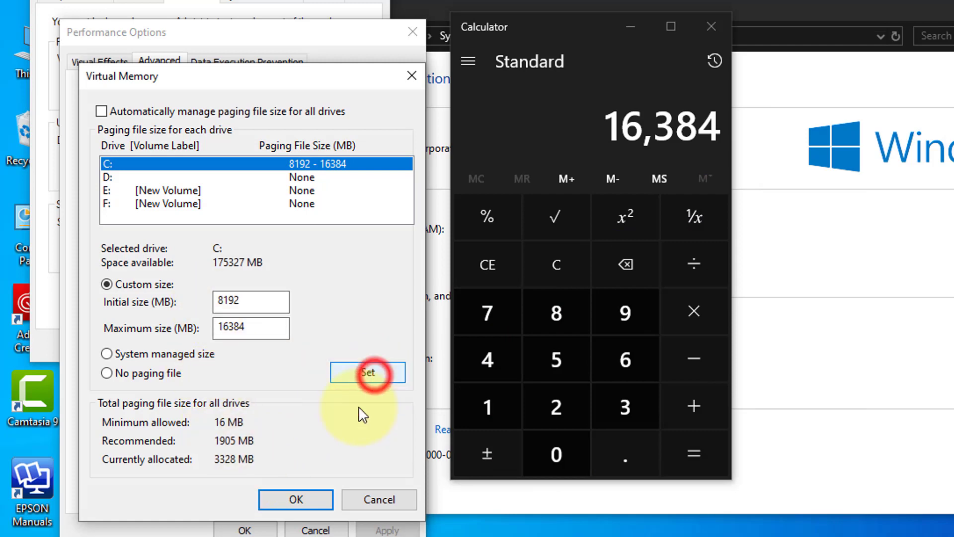
pyautogui.click(300, 494)
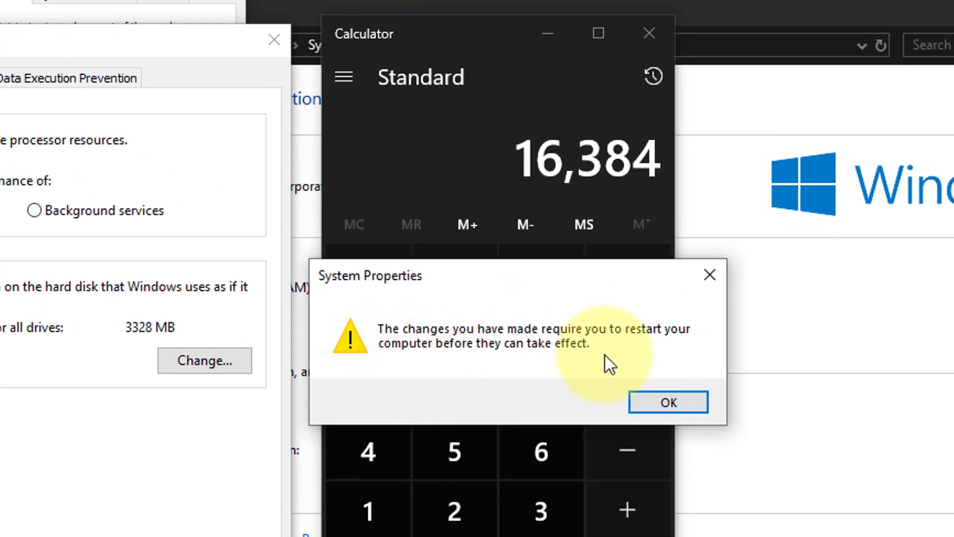
# Acknowledge the restart notice and close Performance Options, System Properties, System and Calculator.
pyautogui.click(667, 403)
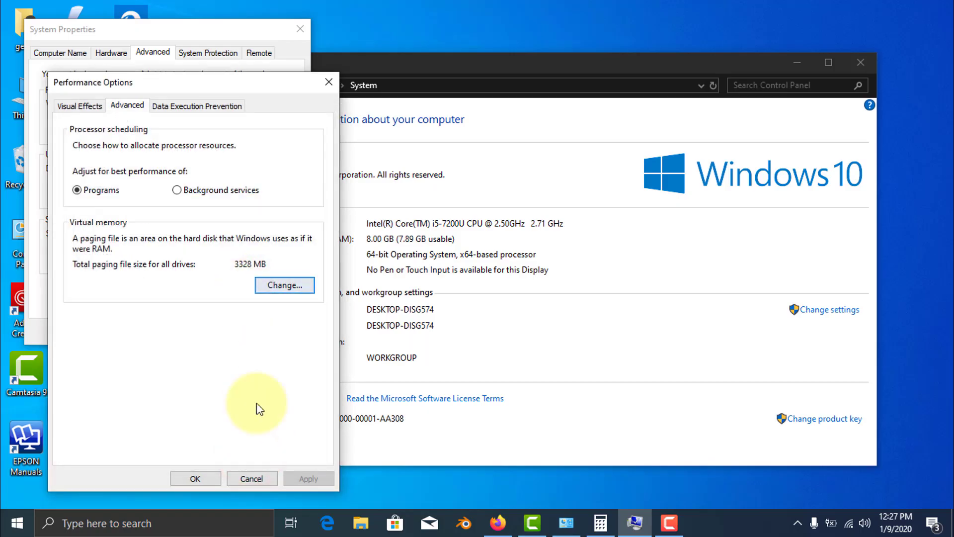
pyautogui.click(197, 479)
pyautogui.click(180, 333)
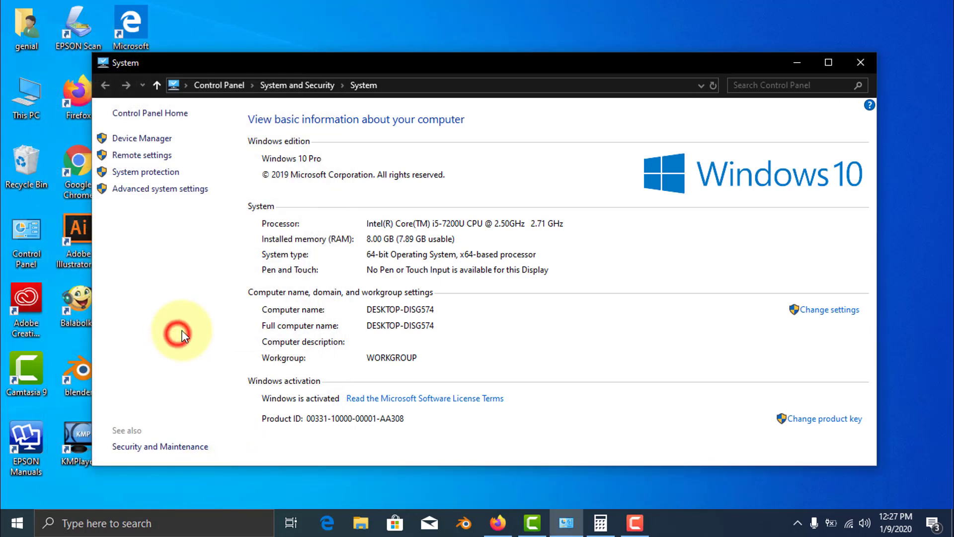
pyautogui.click(860, 62)
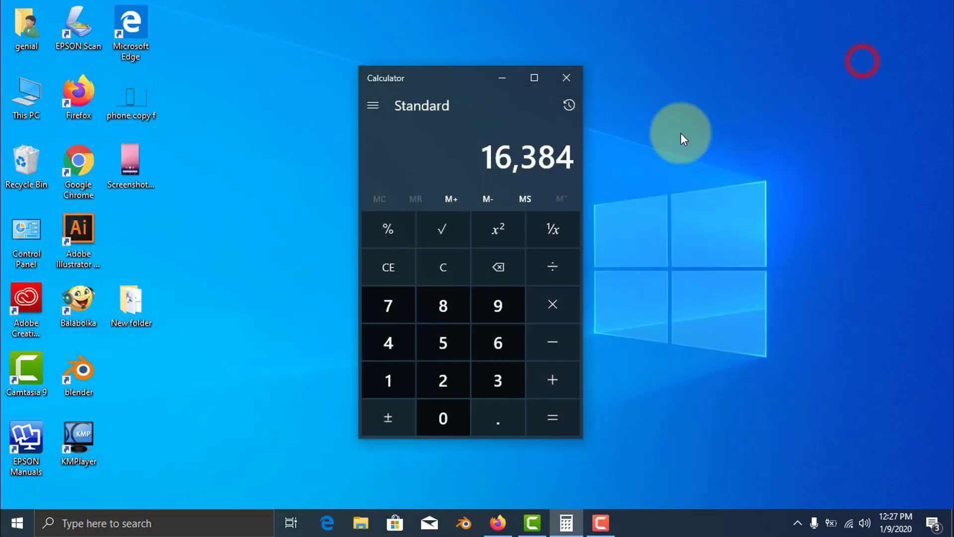
pyautogui.click(565, 79)
# Restart the PC from the Start menu's power options.
pyautogui.click(16, 522)
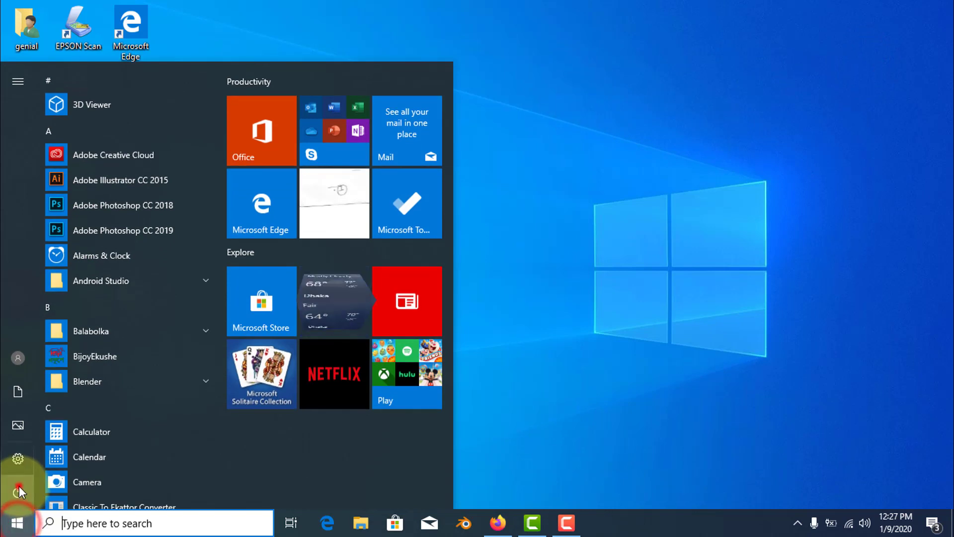
pyautogui.click(19, 485)
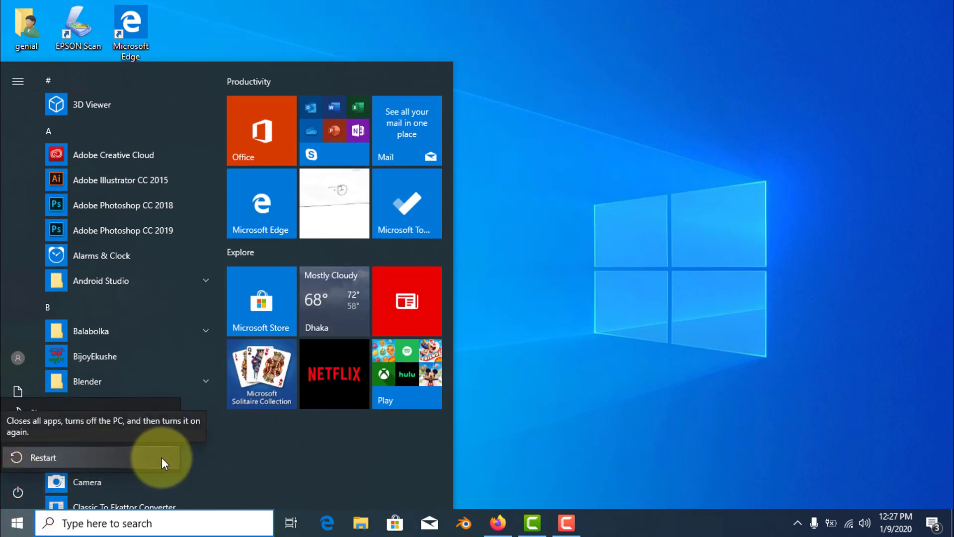
pyautogui.click(182, 459)
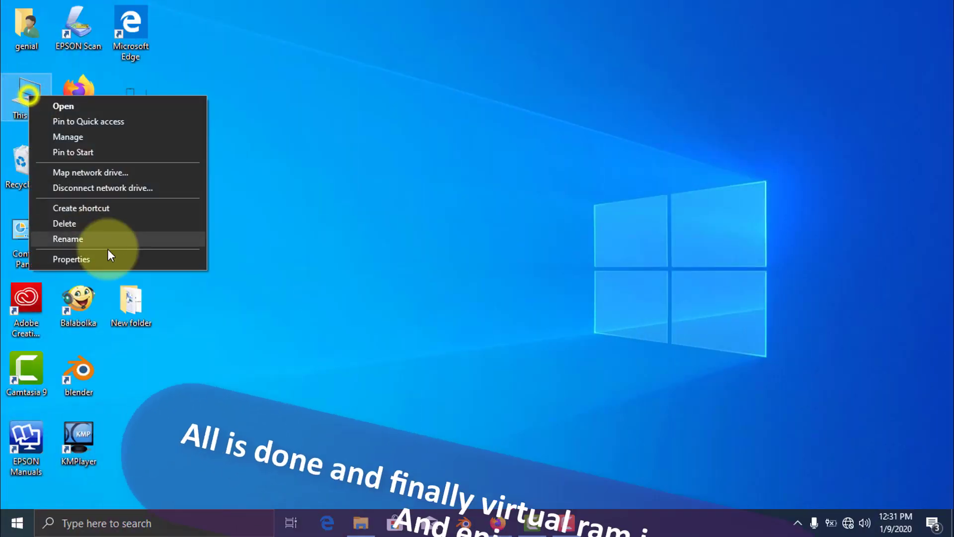
# Reopen Performance Options' Advanced page and confirm the total paging file size reads 8192 MB.
pyautogui.click(109, 257)
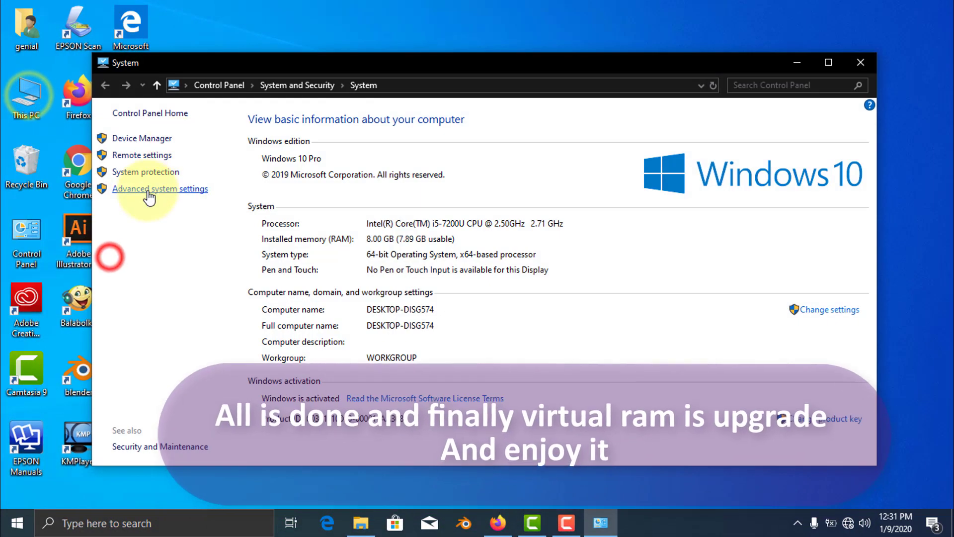
pyautogui.click(149, 198)
pyautogui.click(341, 220)
pyautogui.click(218, 114)
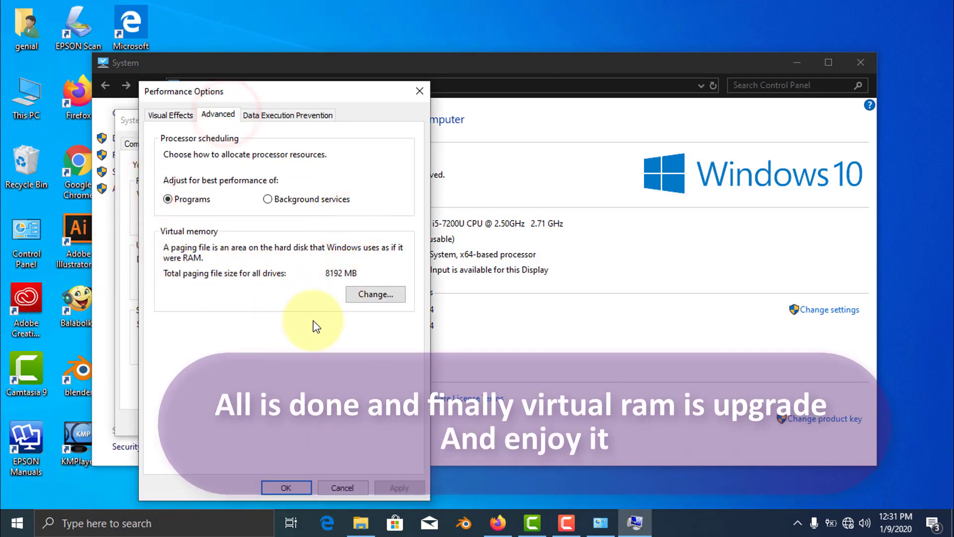
# Close Performance Options and the System window, then launch Blender.
pyautogui.click(293, 486)
pyautogui.click(864, 62)
pyautogui.click(463, 522)
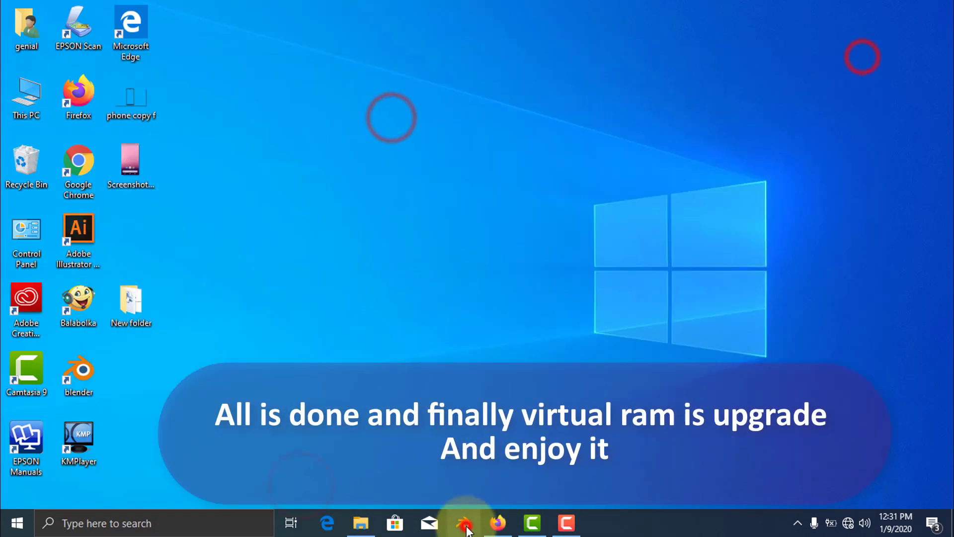